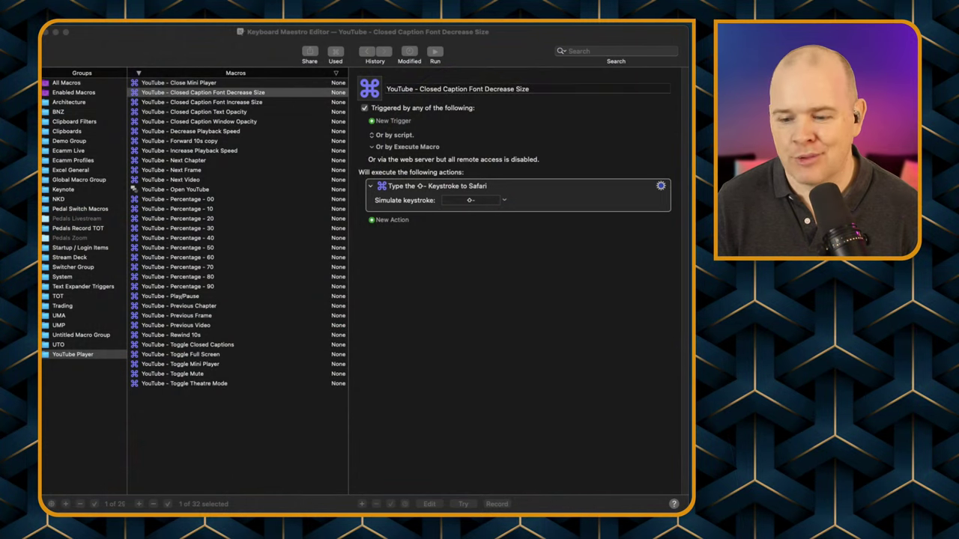
Review the actions in the YouTube Player macros for caption font size, decreasing playback speed and Play/Pause
left_click(129, 92)
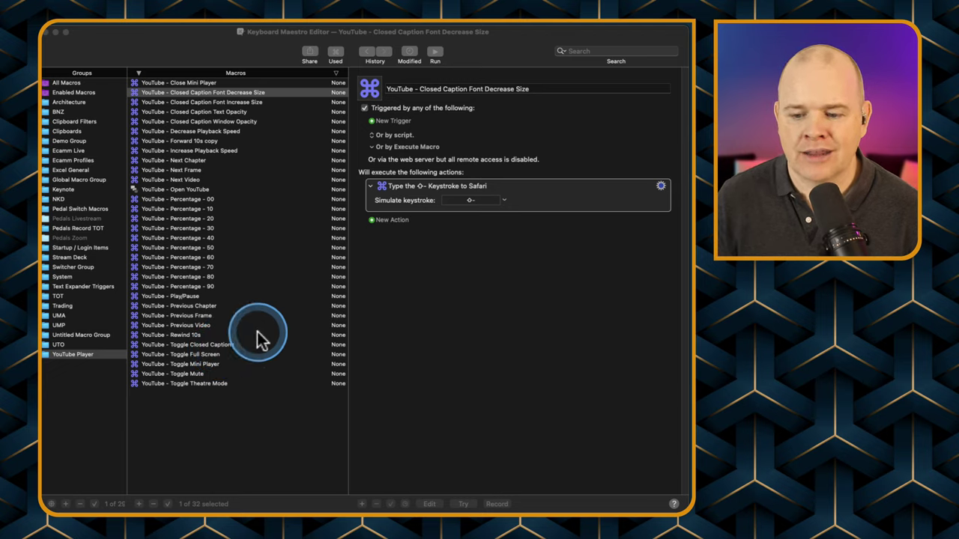
left_click(193, 91)
left_click(192, 102)
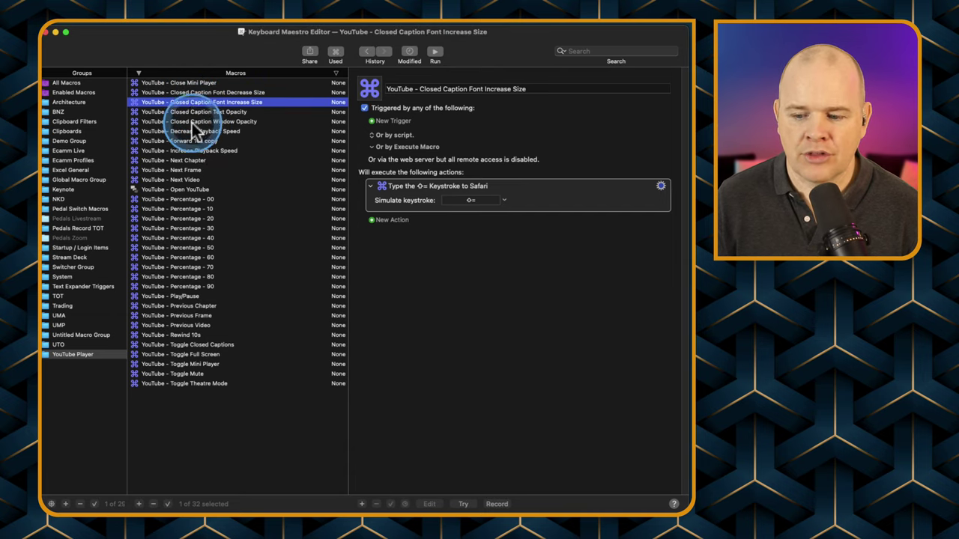
left_click(192, 131)
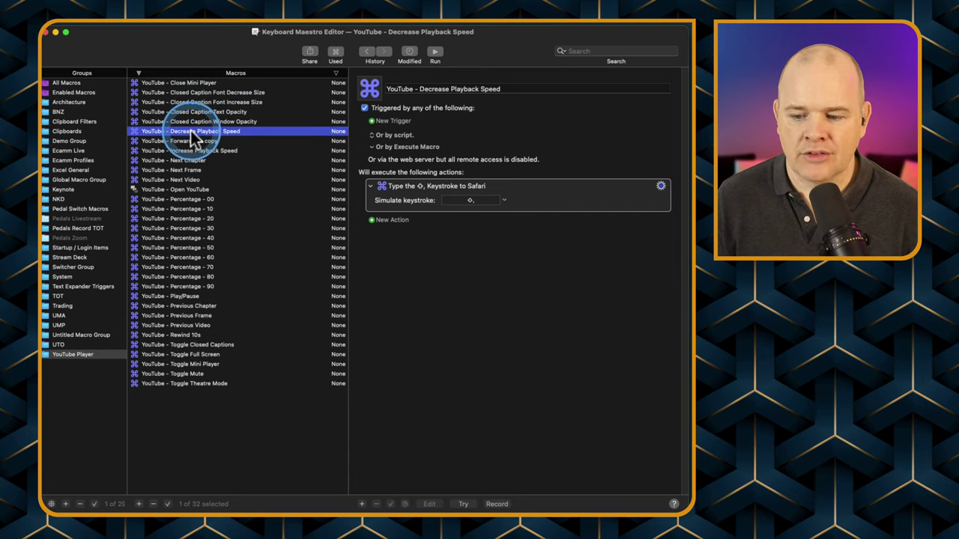
left_click(186, 297)
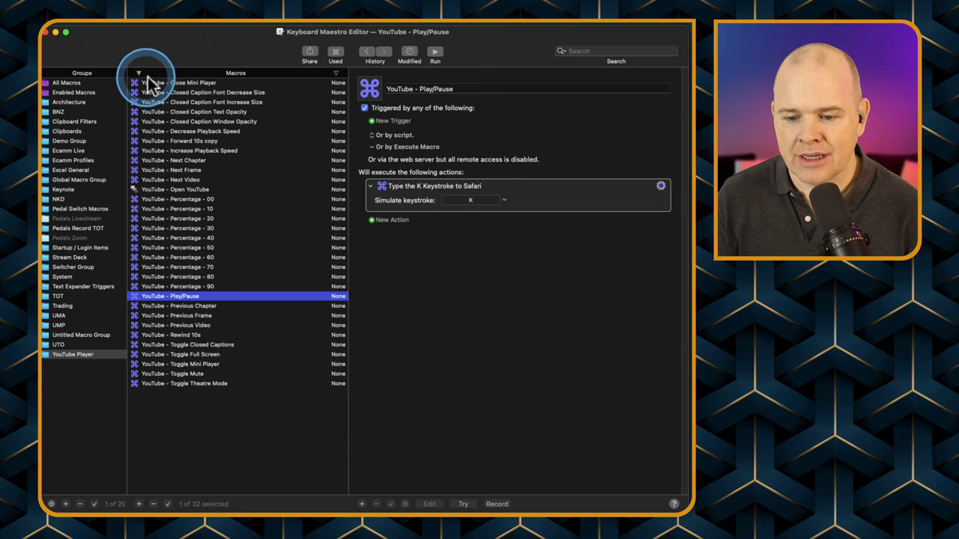
Add a Type a Keystroke action to the YouTube - Play/Pause macro and set its simulated keystroke to K
left_click(379, 220)
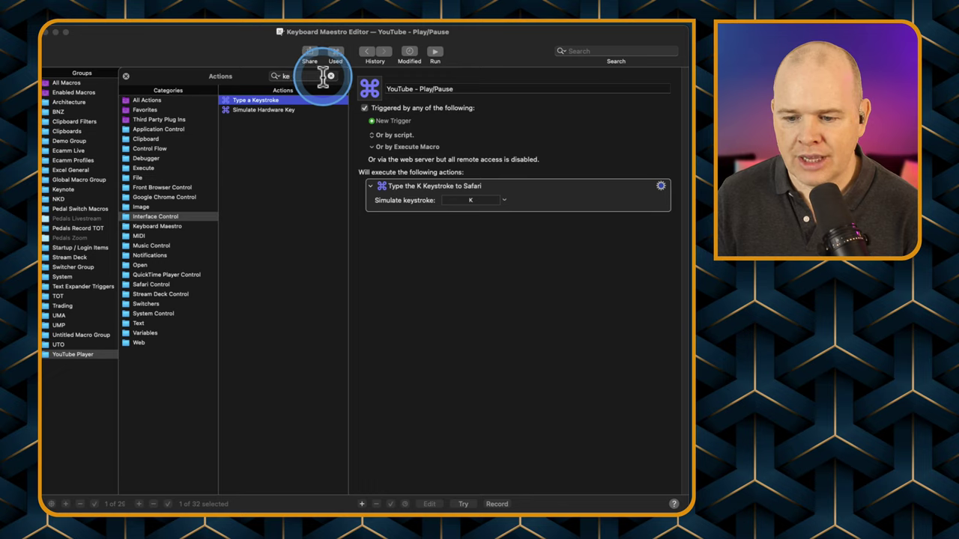
left_click(331, 76)
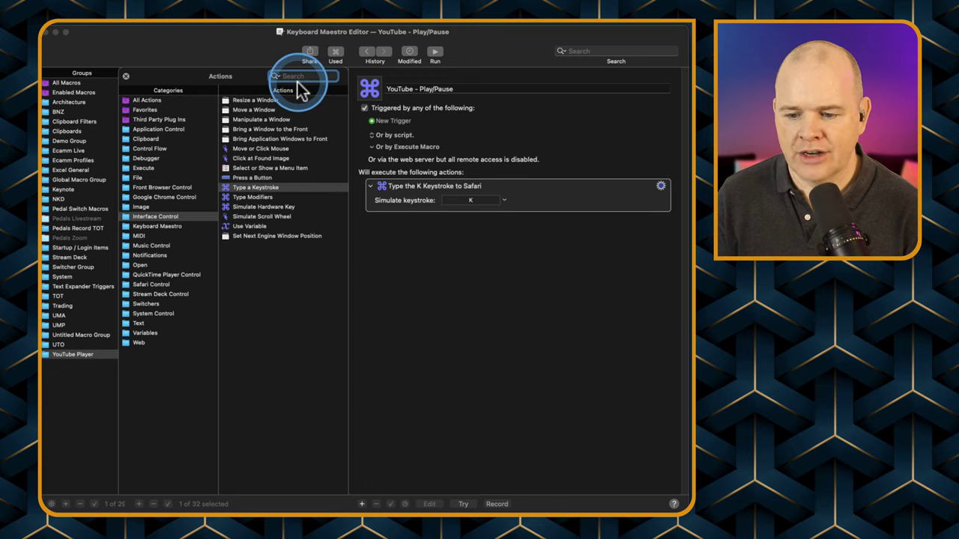
type("key")
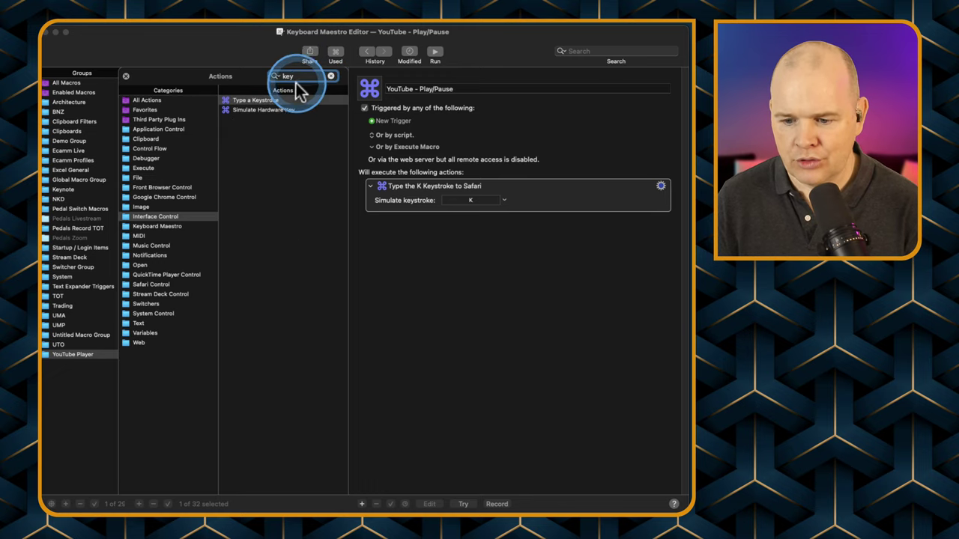
double_click(244, 102)
key("Return")
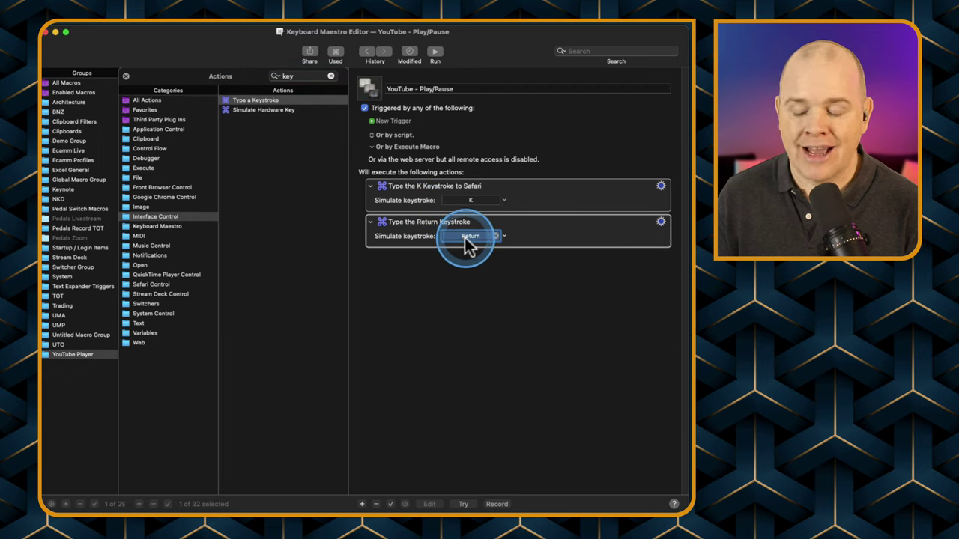
left_click(395, 229)
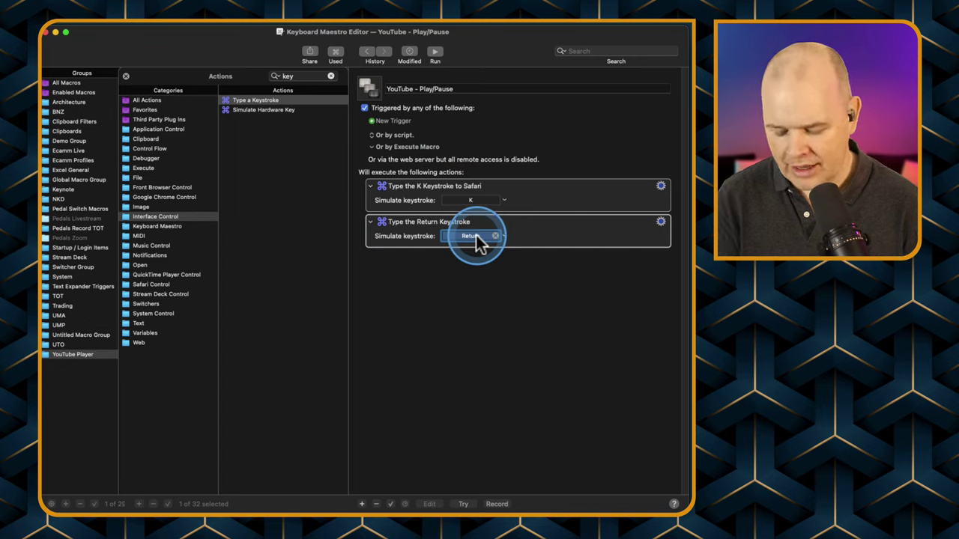
key("k")
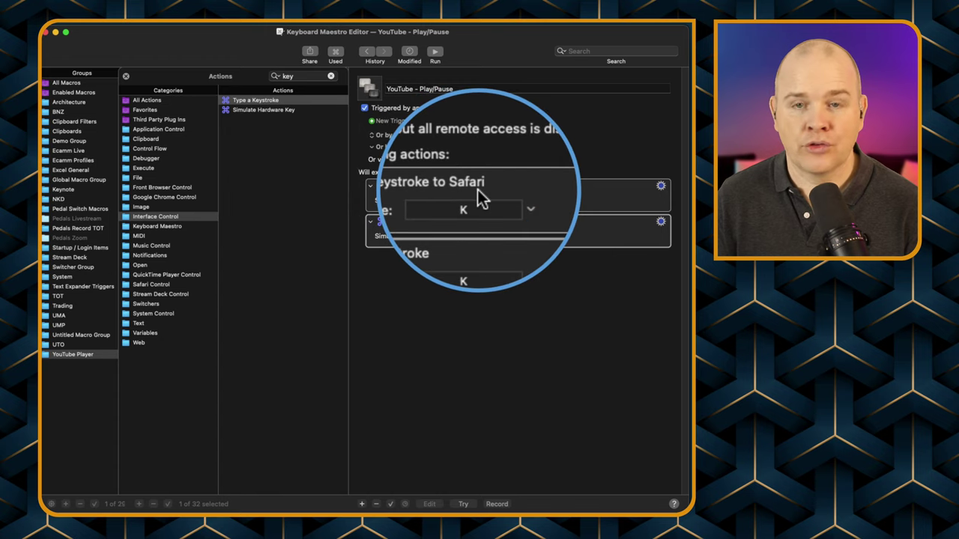
Examine the new K keystroke action's press options and the Safari entry among its Send To targets
left_click(661, 223)
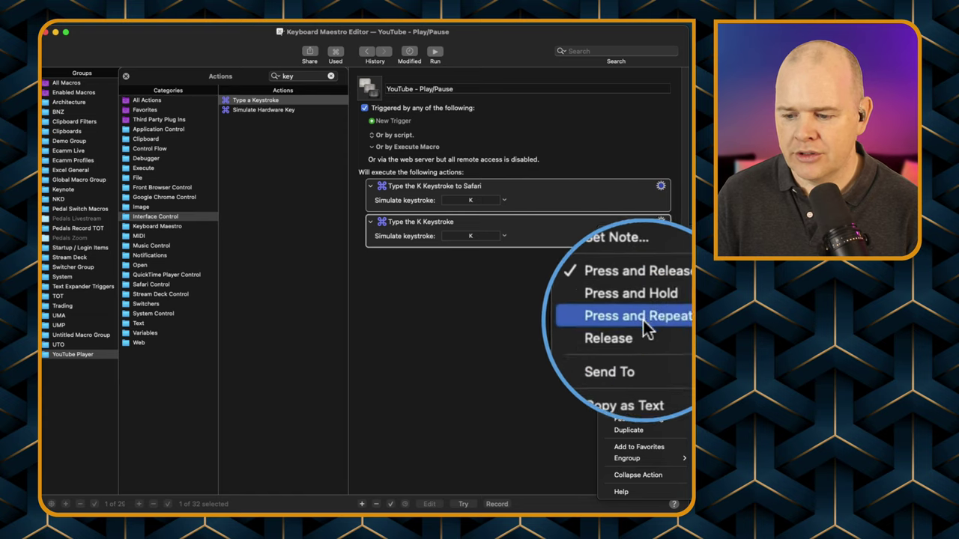
mouse_move(642, 344)
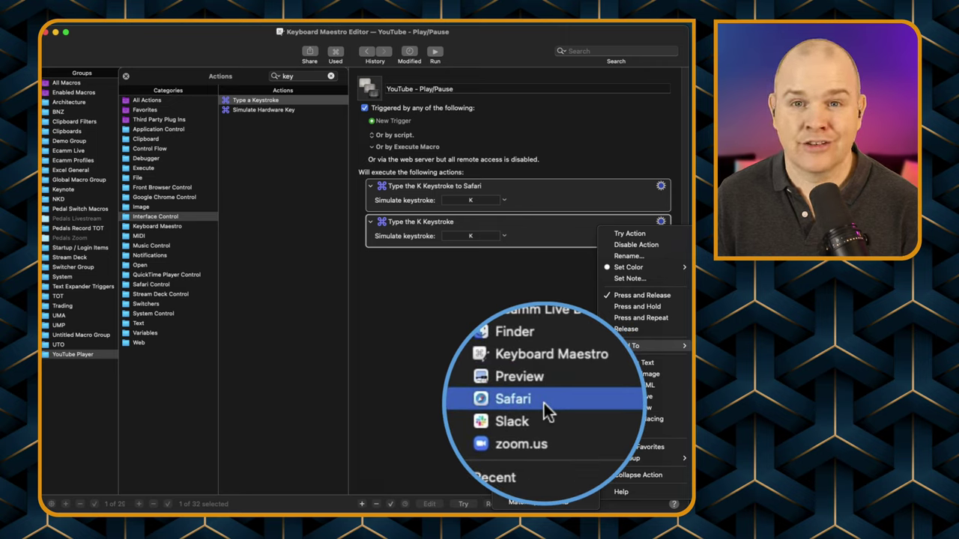
left_click(471, 338)
Delete the second K keystroke action from the YouTube - Play/Pause macro
left_click(612, 229)
key("BackSpace")
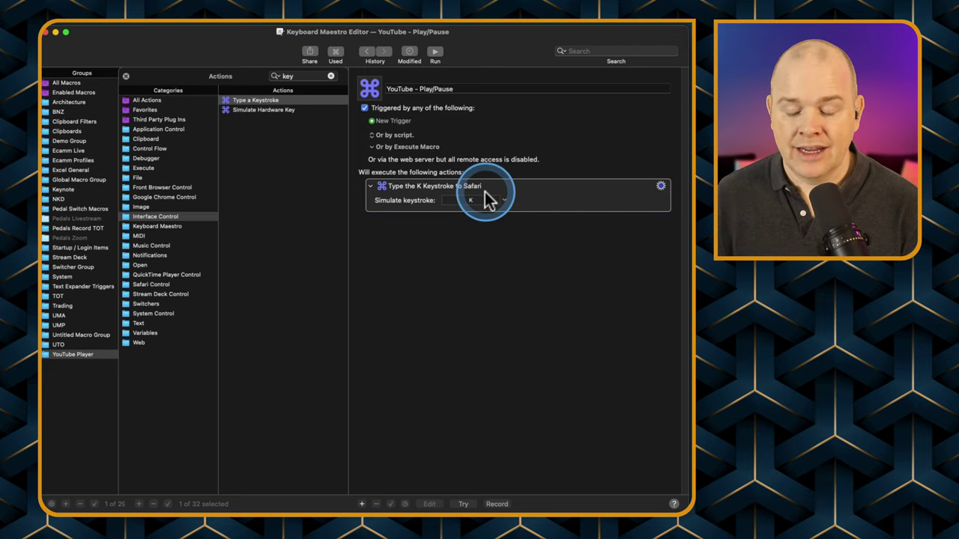
left_click(473, 202)
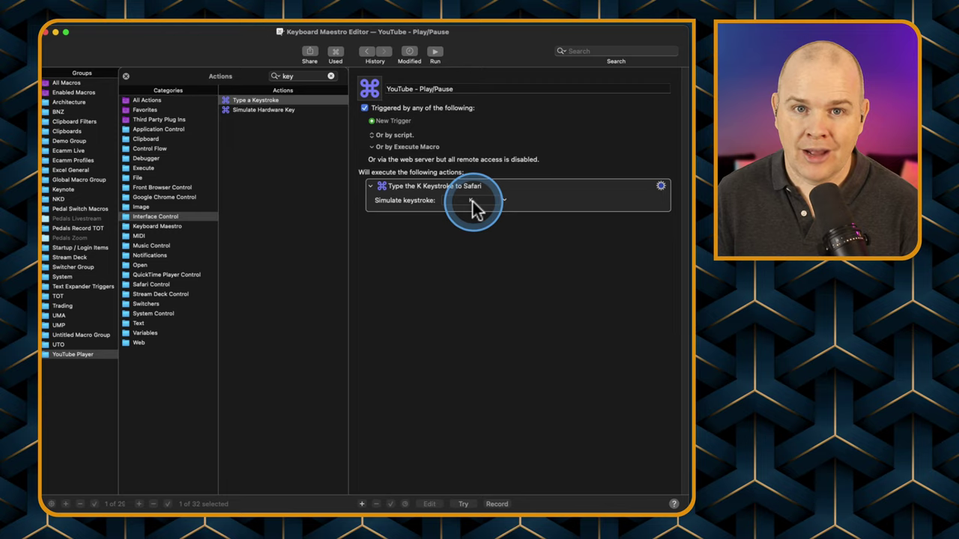
left_click(434, 53)
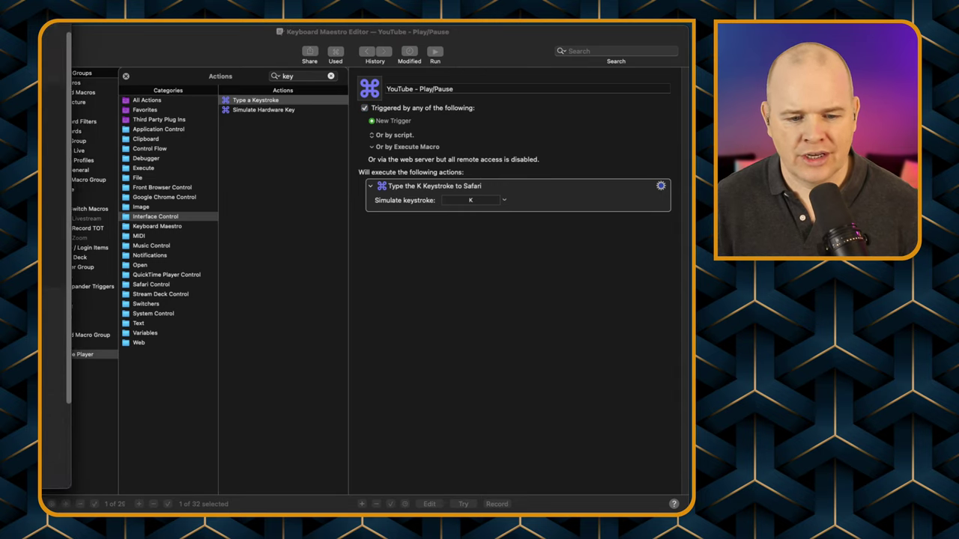
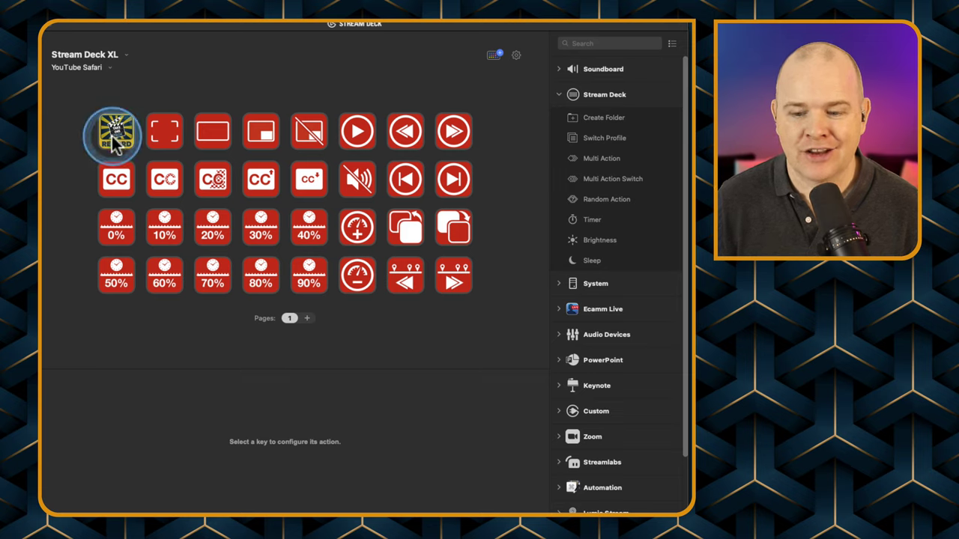
left_click_drag(112, 142, 123, 139)
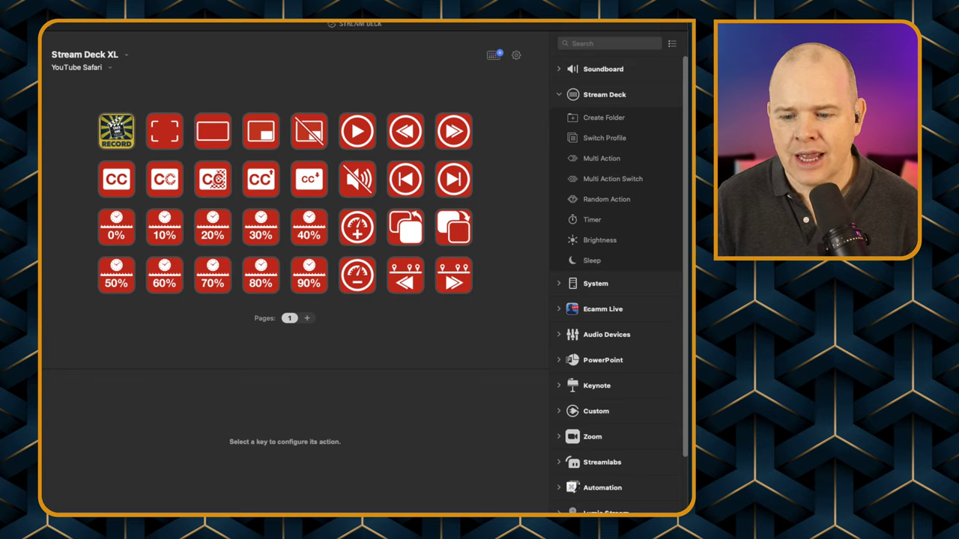
left_click(171, 141)
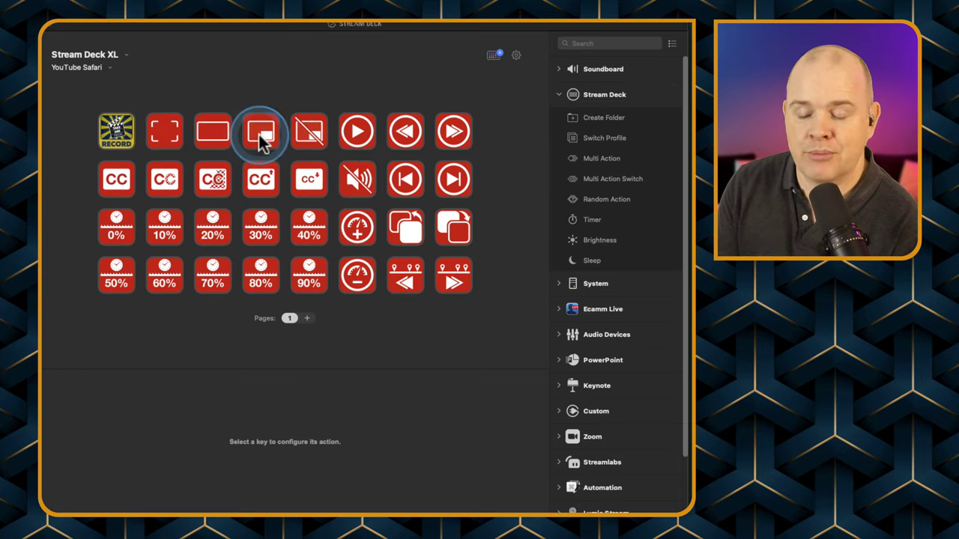
View the KM Link title and macro settings of the Toggle Mini Player key on the YouTube Safari profile
left_click(262, 142)
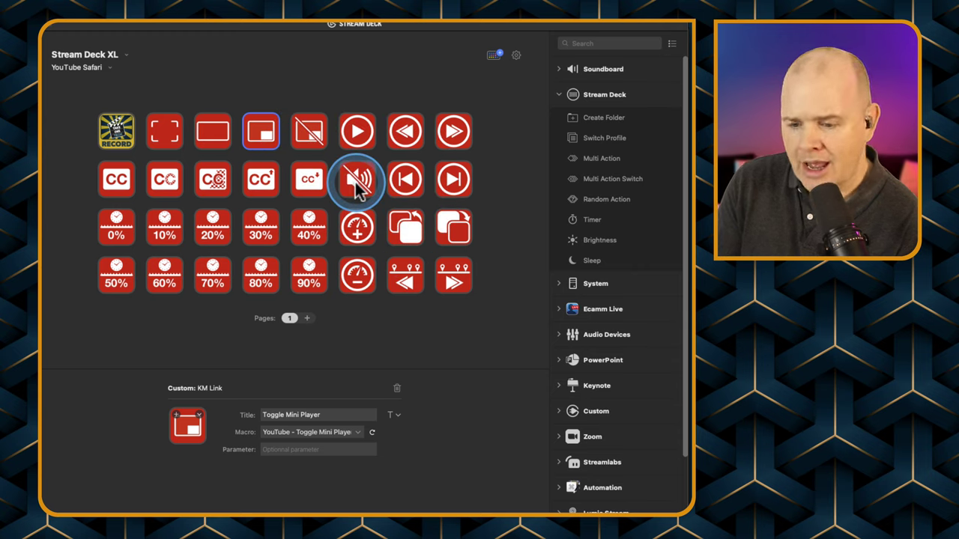
left_click(364, 230)
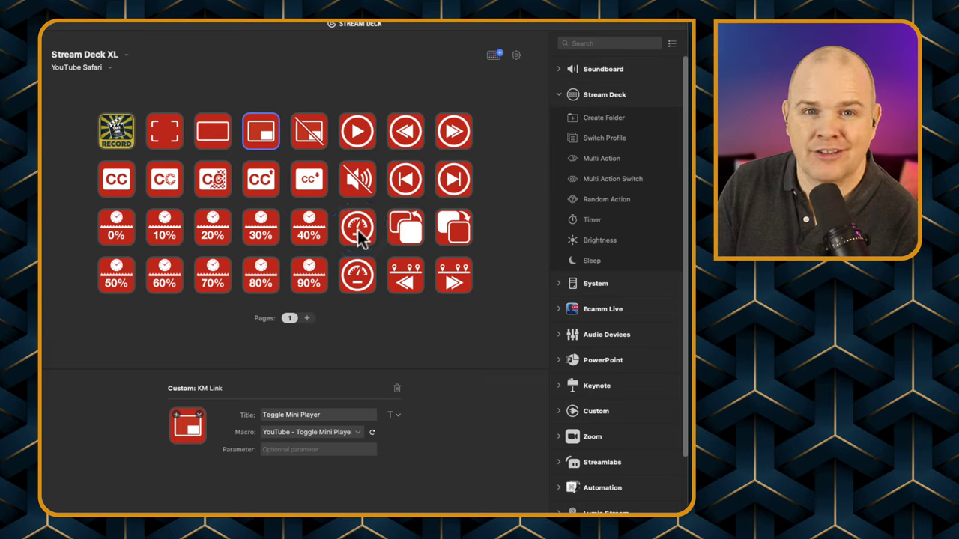
left_click(357, 230)
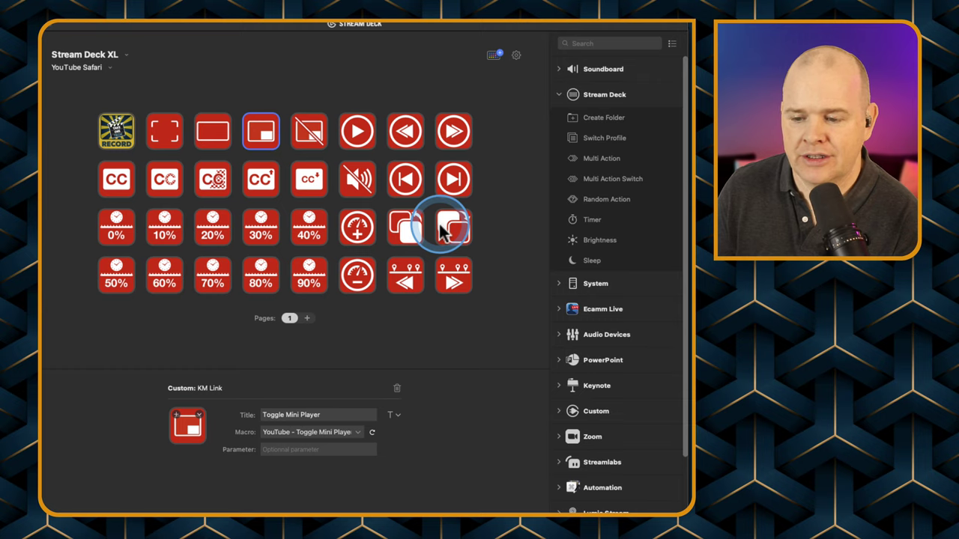
Browse the System and Custom action categories to locate the KM Link action
left_click(557, 94)
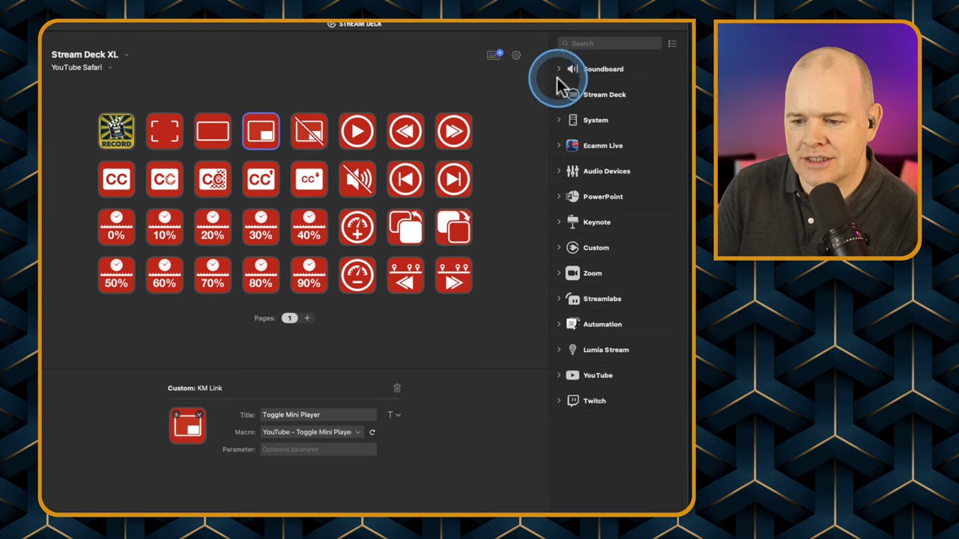
left_click(558, 127)
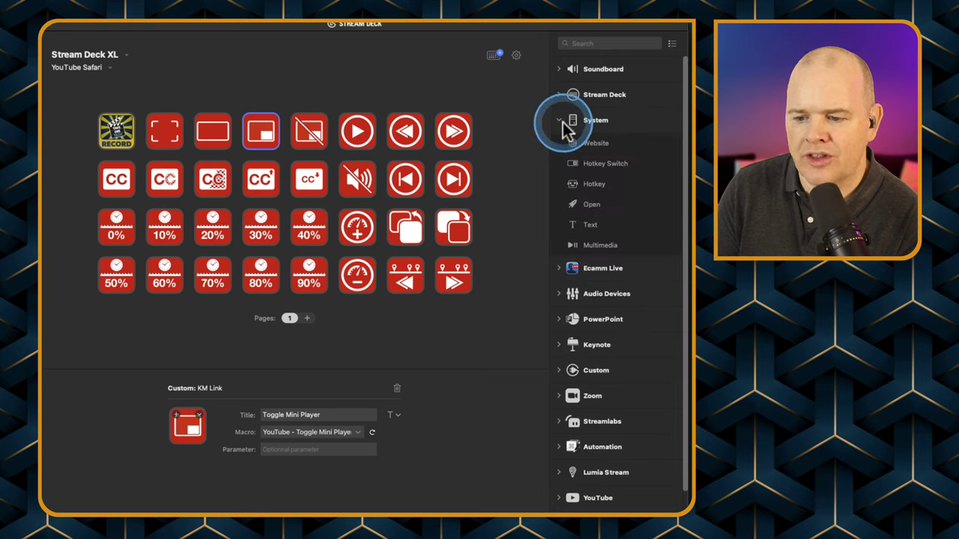
left_click(562, 122)
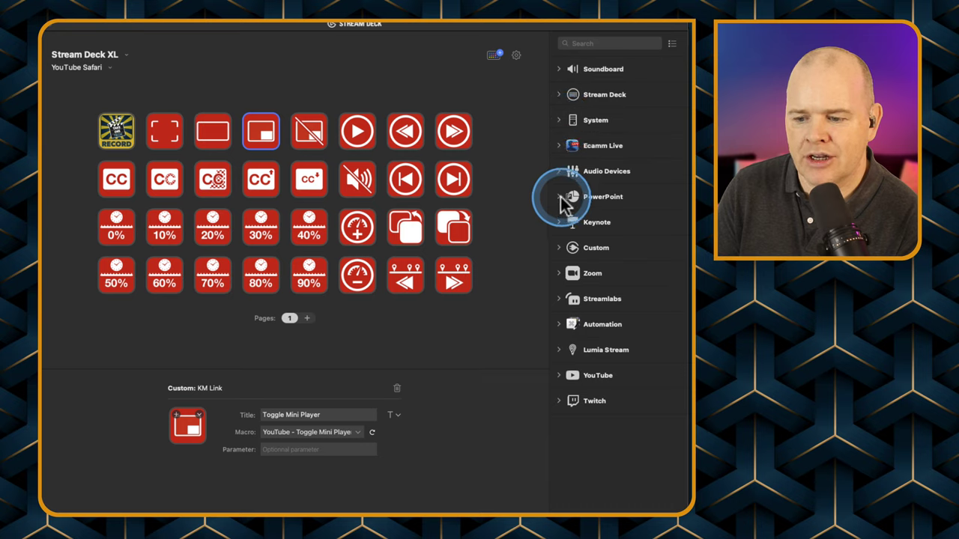
left_click(562, 250)
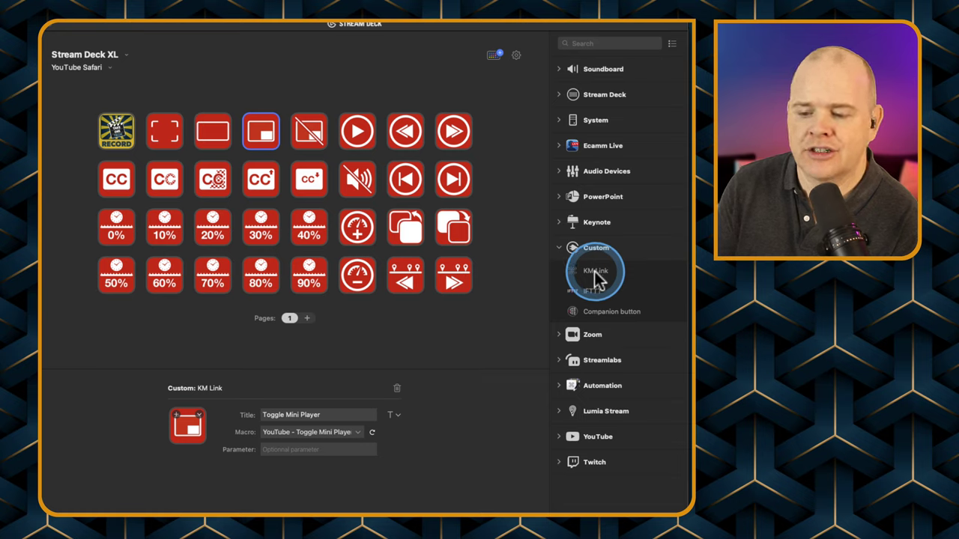
left_click_drag(597, 279, 420, 230)
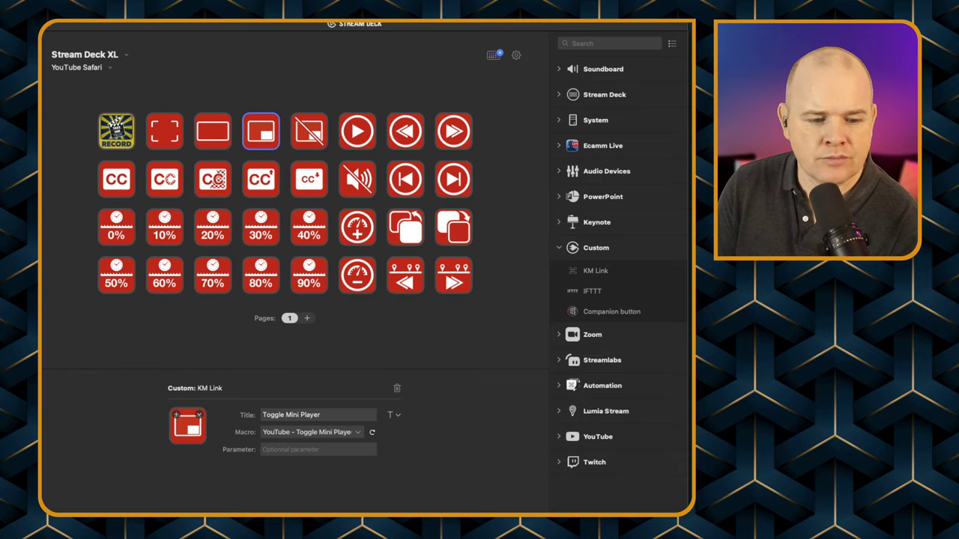
Look up the KMLink plugin in the Stream Deck Store by searching the plugins for "kmlin", and close the store
left_click(494, 55)
left_click(132, 135)
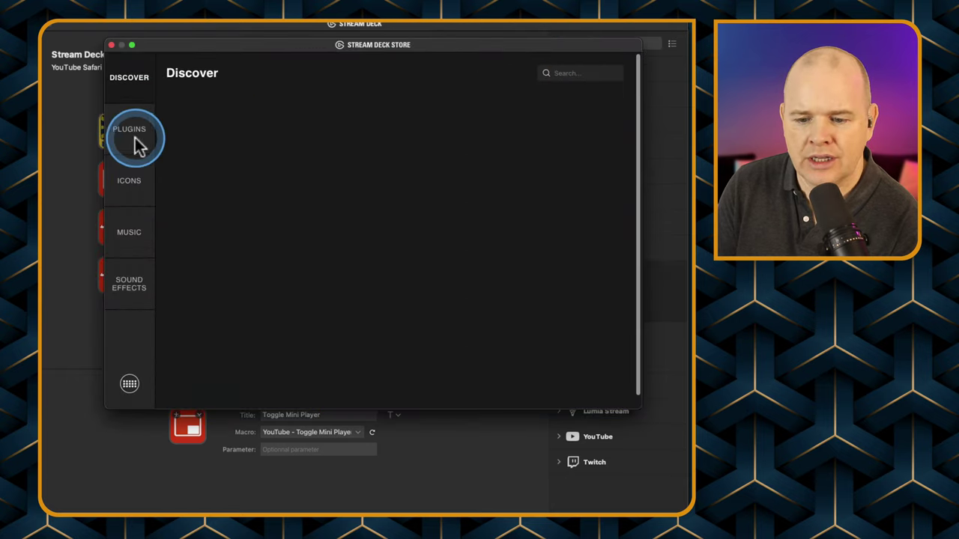
left_click(578, 73)
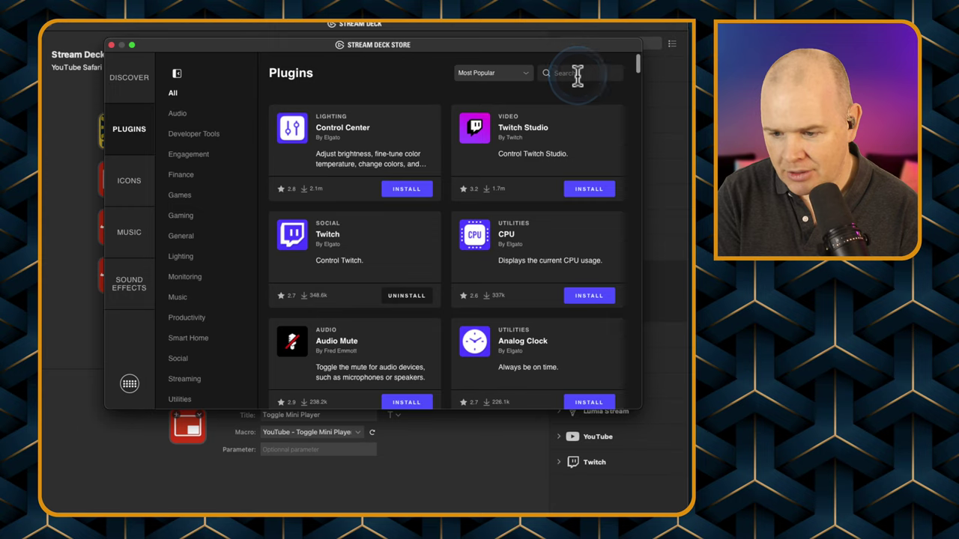
type("kmlin")
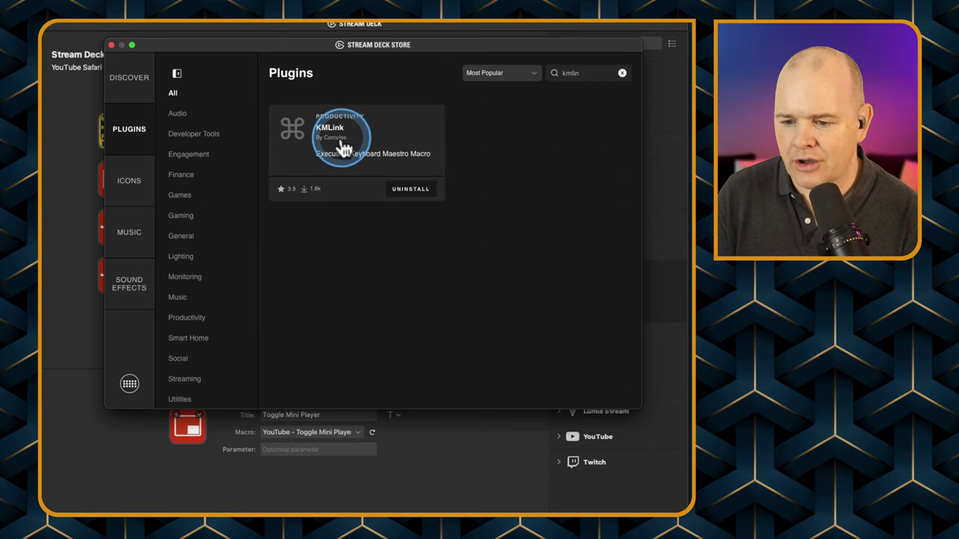
left_click(111, 45)
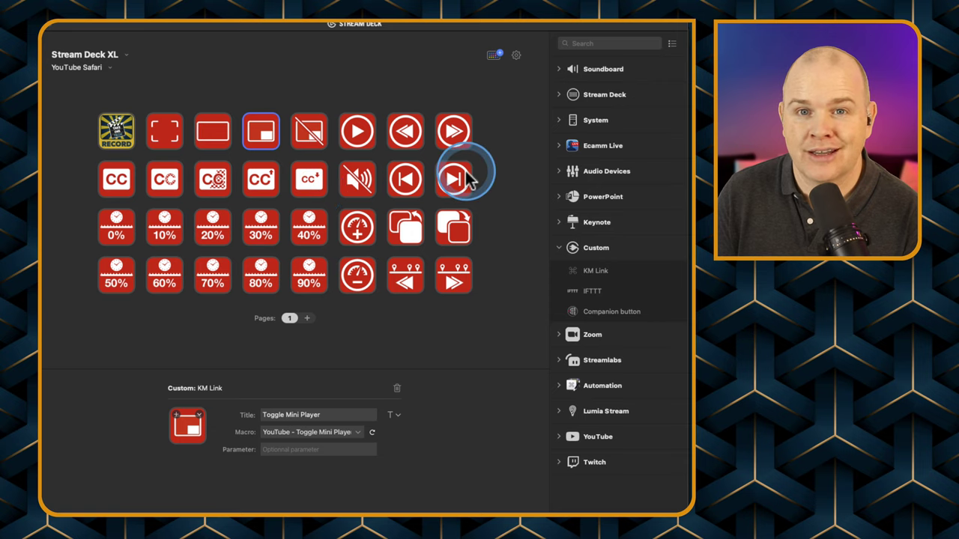
left_click(413, 230)
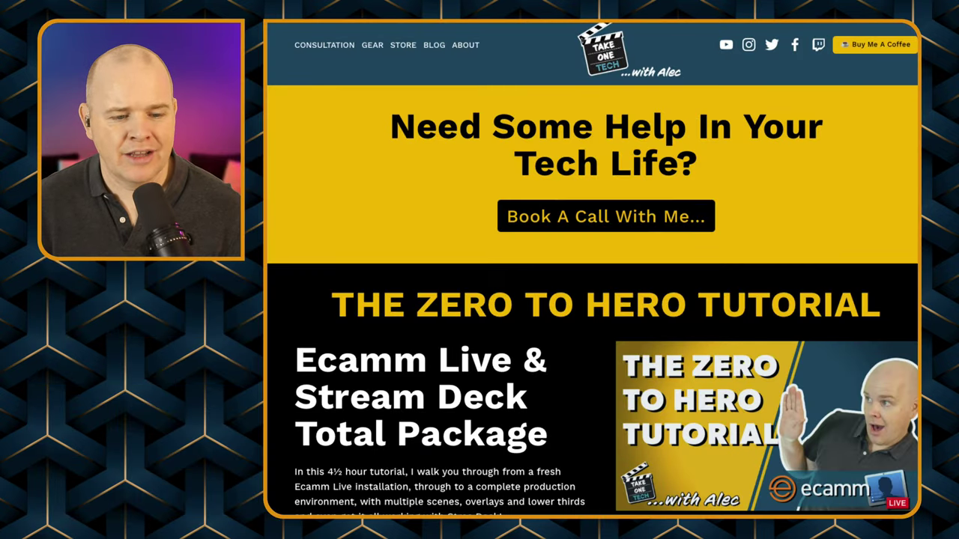
Open the Take One Tech website's Store page and view the YouTube Player Icon Pack
scroll(856, 22, "up", 2)
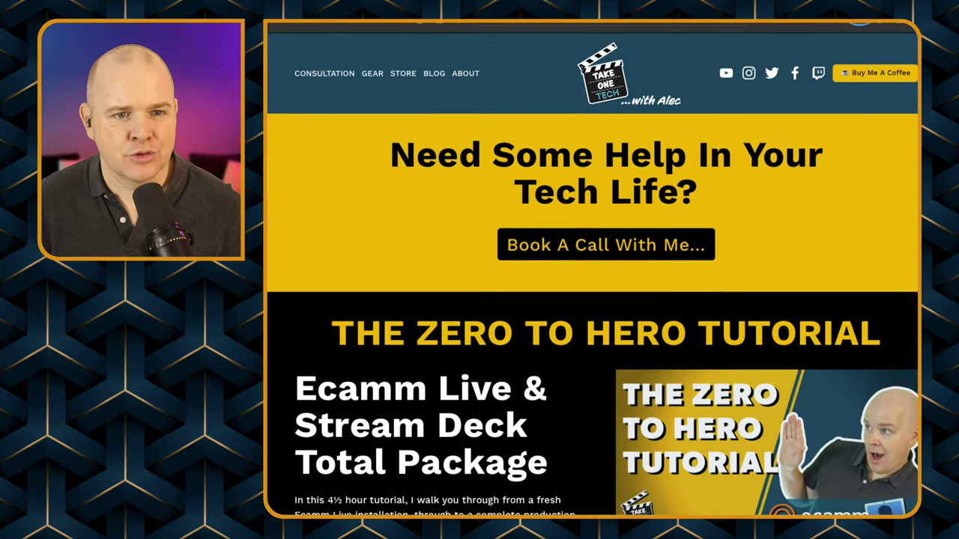
scroll(855, 22, "down", 1)
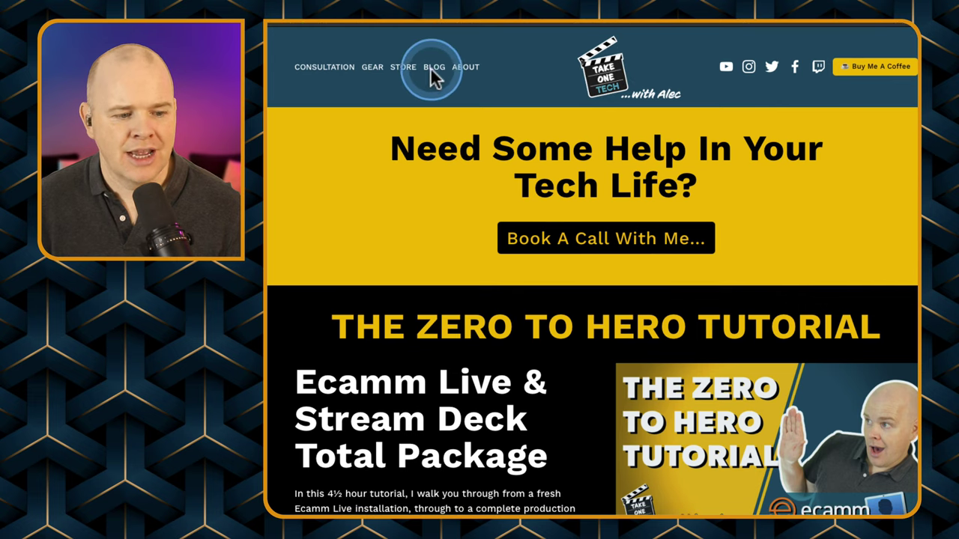
left_click(402, 67)
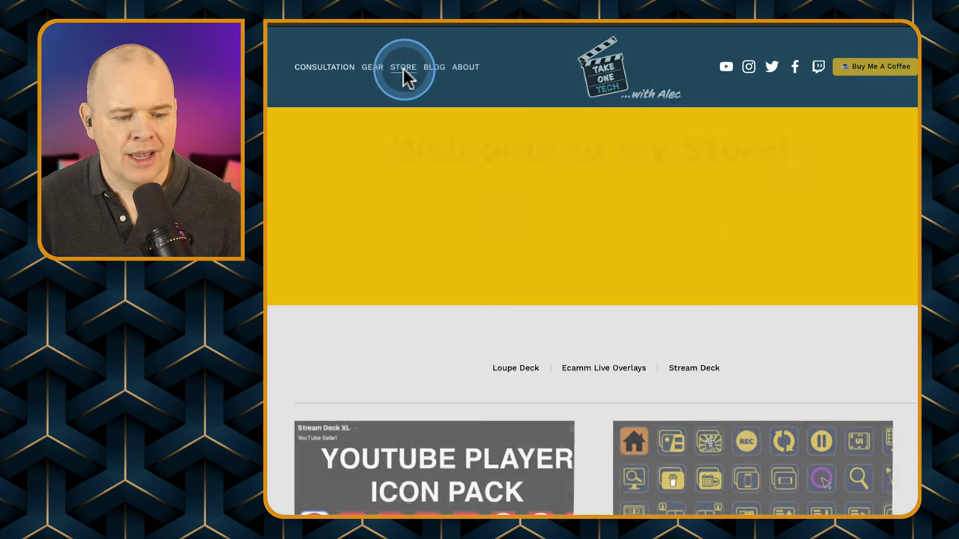
scroll(488, 180, "down", 5)
scroll(465, 315, "down", 1)
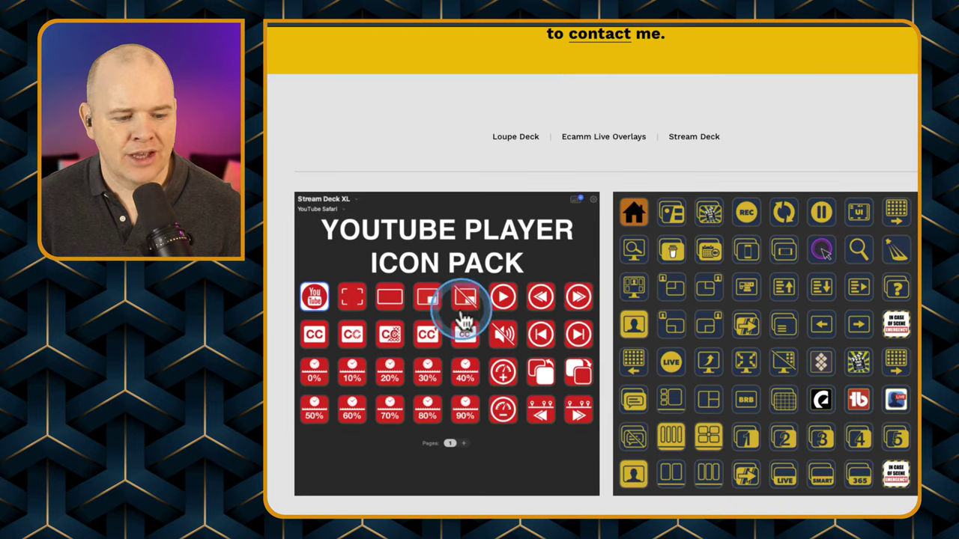
Switch to Finder and view the icon, macro and profile files in the YouTube Icons folder
scroll(499, 249, "up", 1)
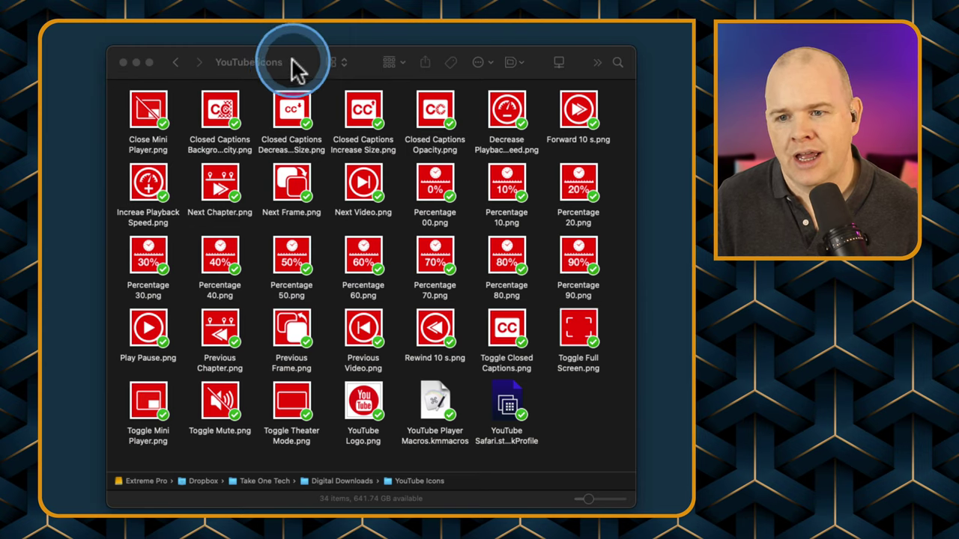
left_click_drag(295, 68, 282, 55)
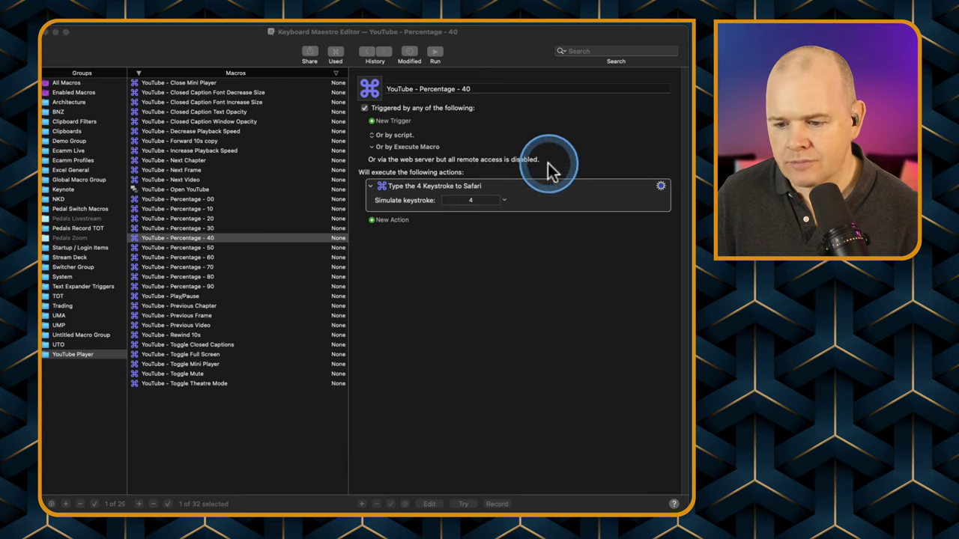
In Keyboard Maestro, view the Percentage - 40 keystroke action and the Send To application options of the Close Mini Player keystroke action
left_click(471, 187)
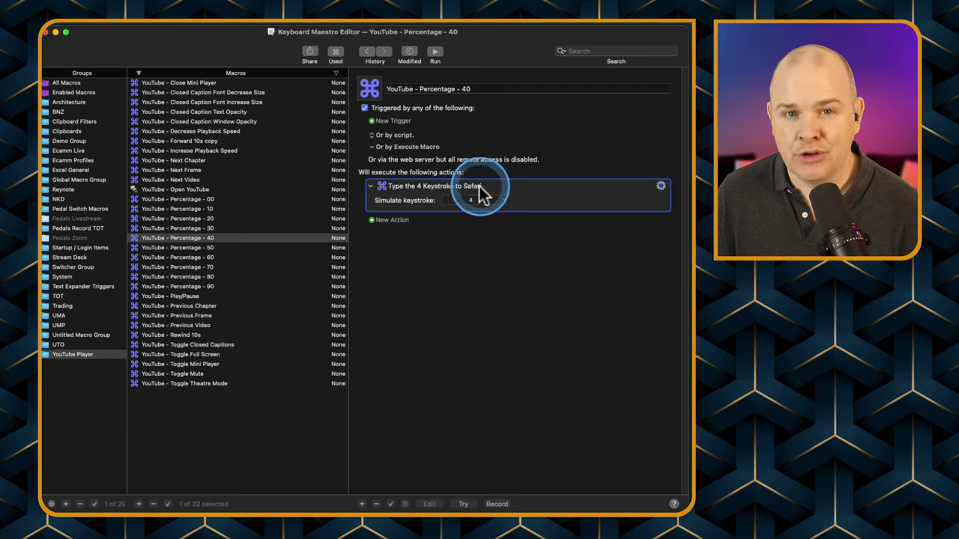
left_click(180, 83)
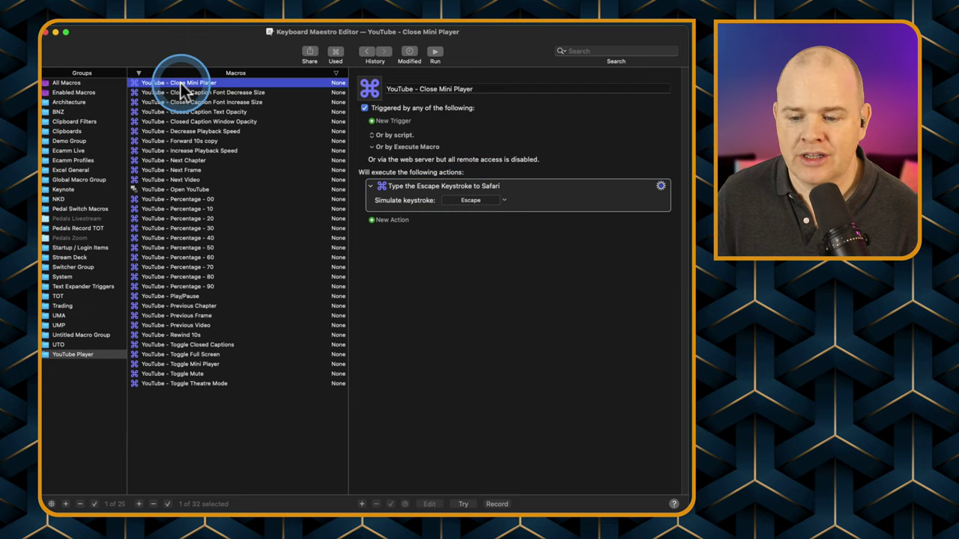
left_click(486, 195)
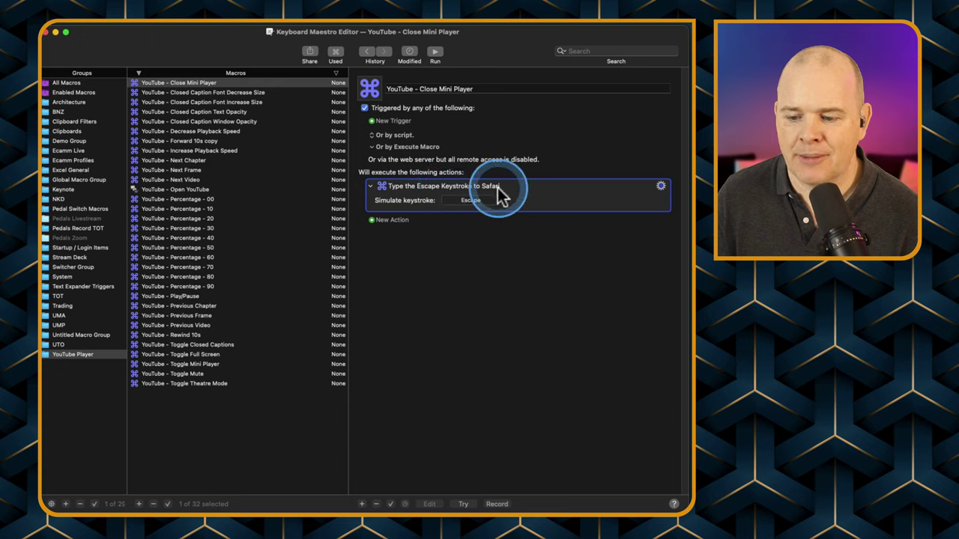
left_click(659, 188)
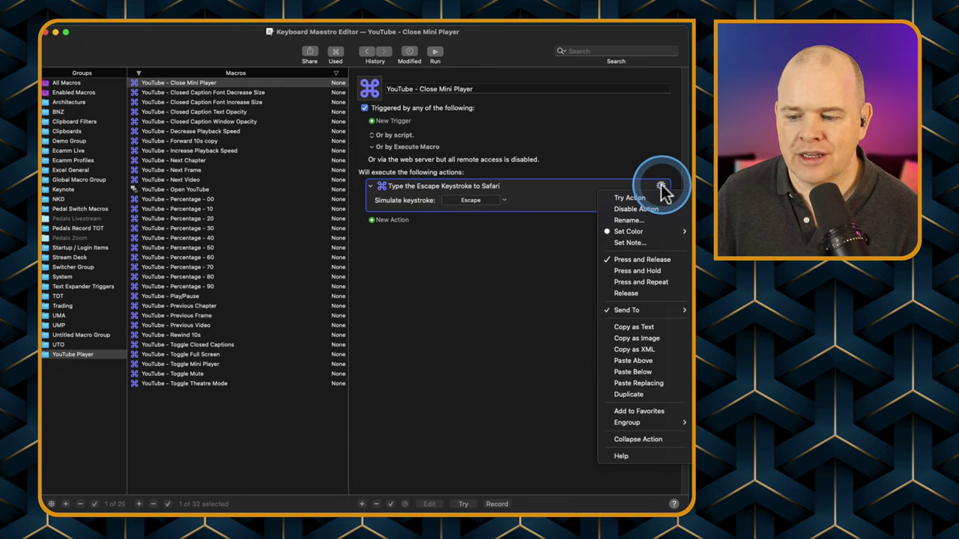
mouse_move(641, 309)
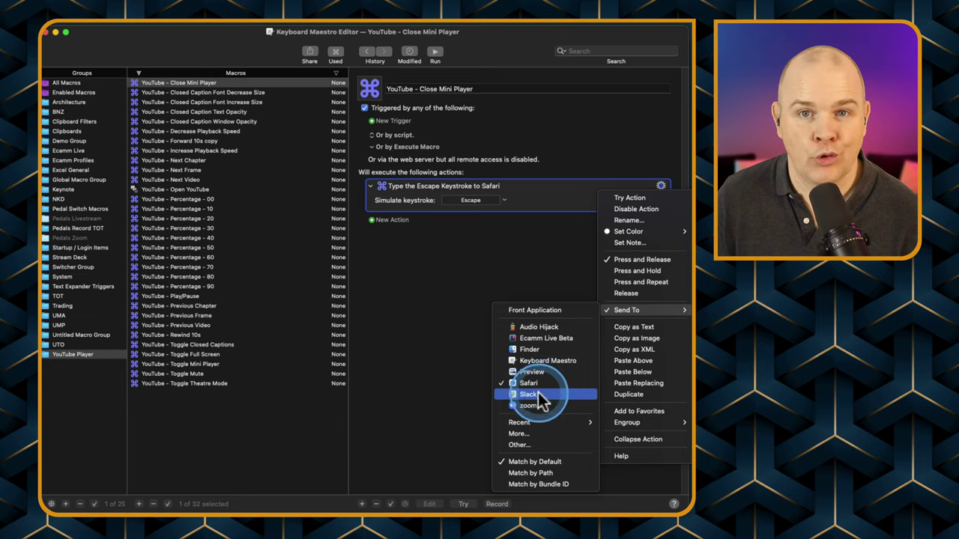
left_click(484, 272)
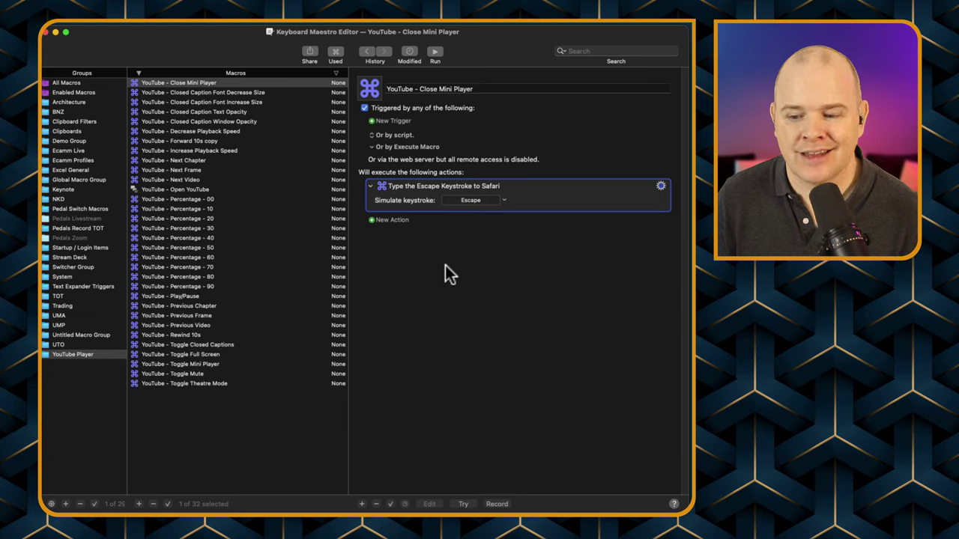
left_click(458, 262)
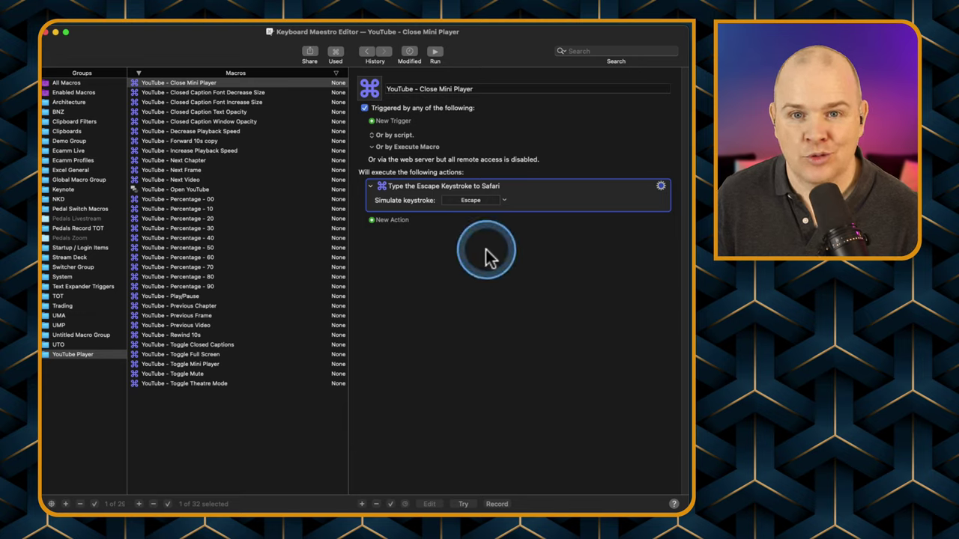
Look up the import options for macros in Keyboard Maestro, and leave them without importing
key("cmd+Tab")
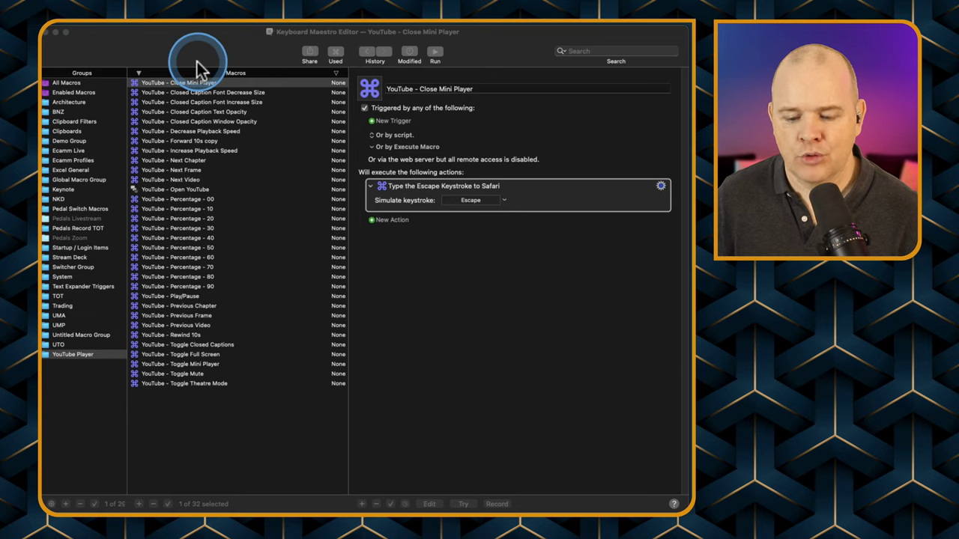
left_click(153, 52)
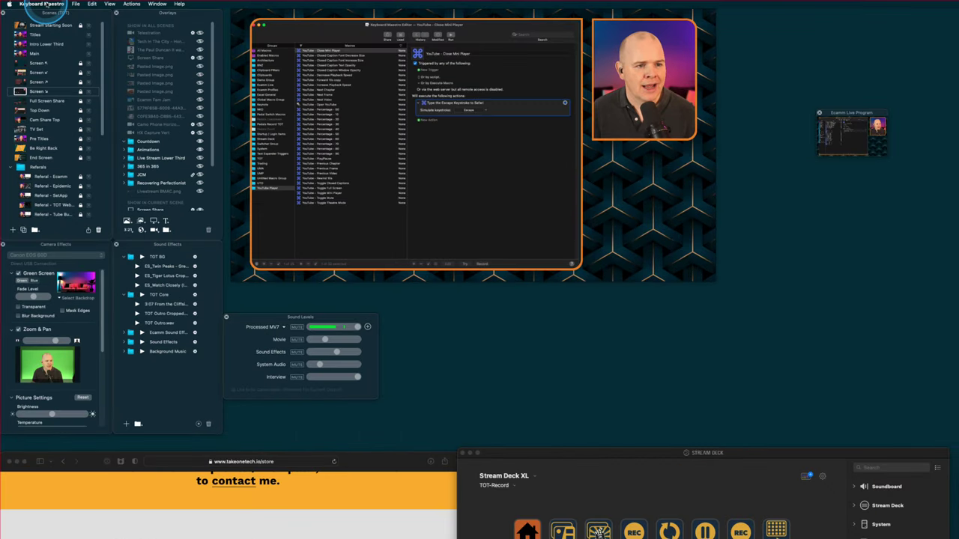
left_click(77, 4)
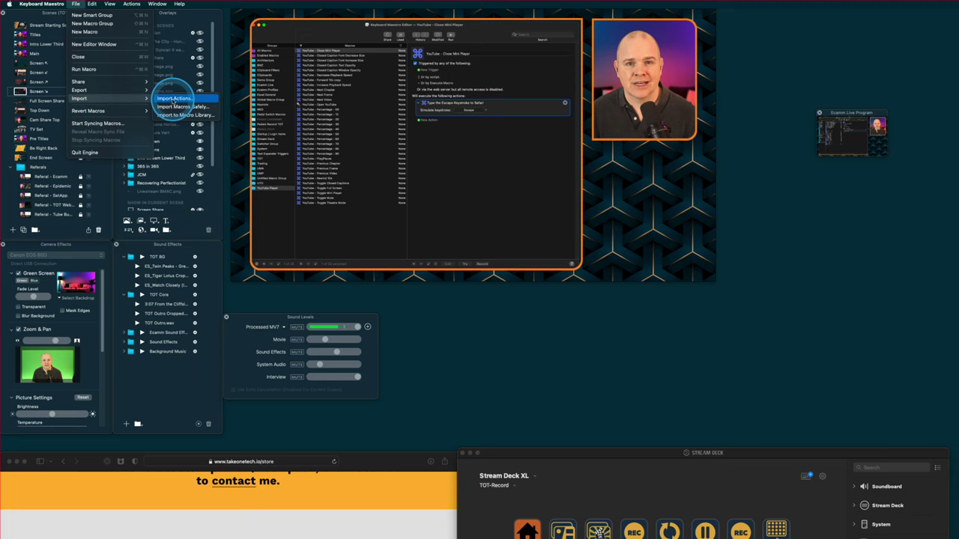
left_click(727, 385)
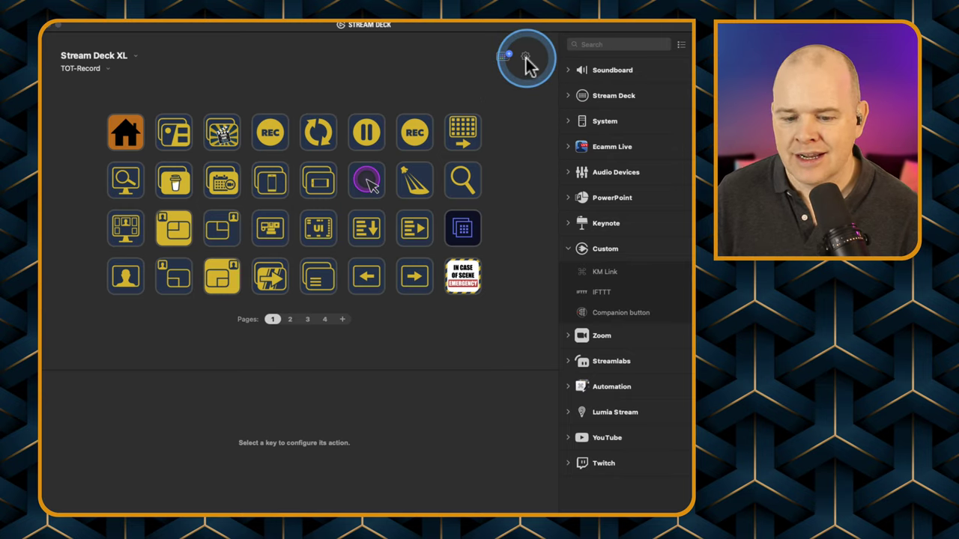
In the Stream Deck preferences, look up the Import option for Stream Deck XL profiles, and close the preferences
left_click_drag(457, 80, 470, 78)
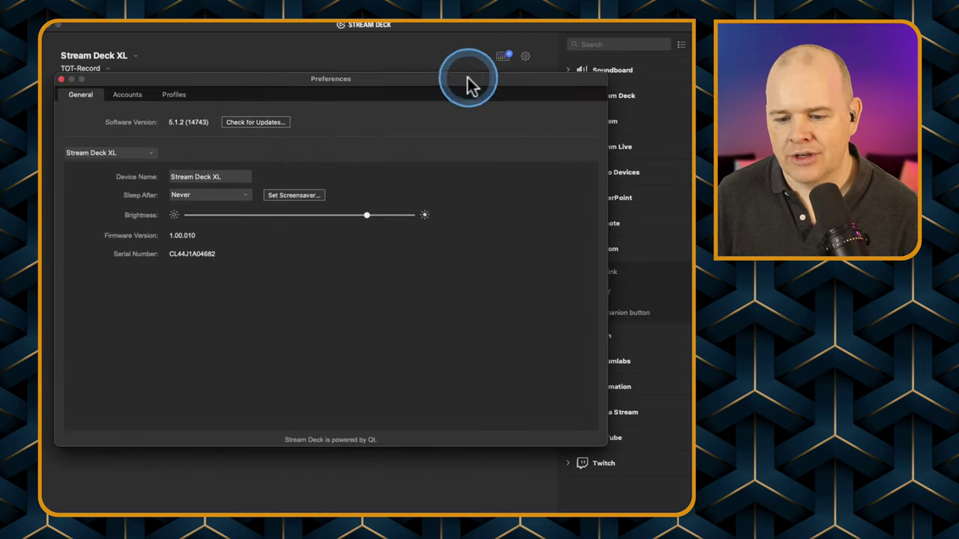
left_click(174, 97)
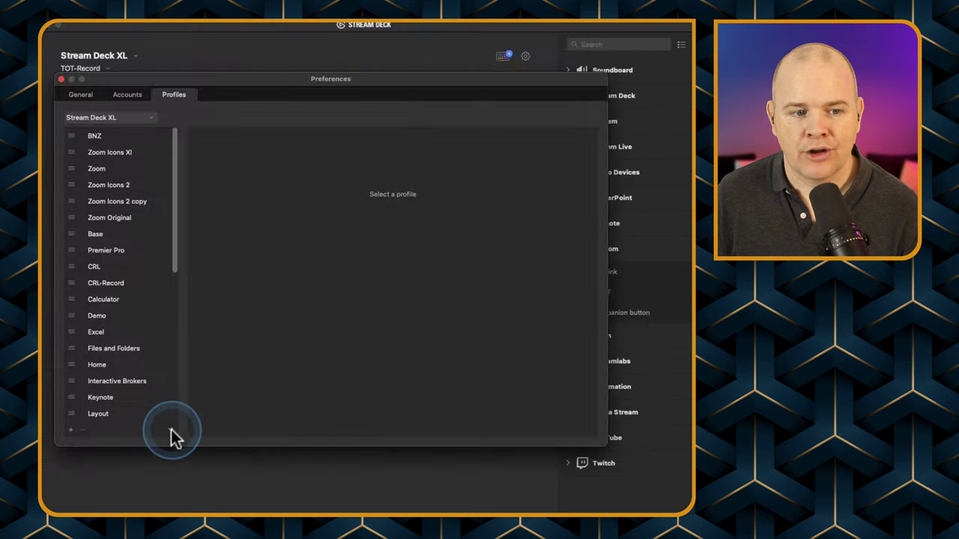
left_click(170, 428)
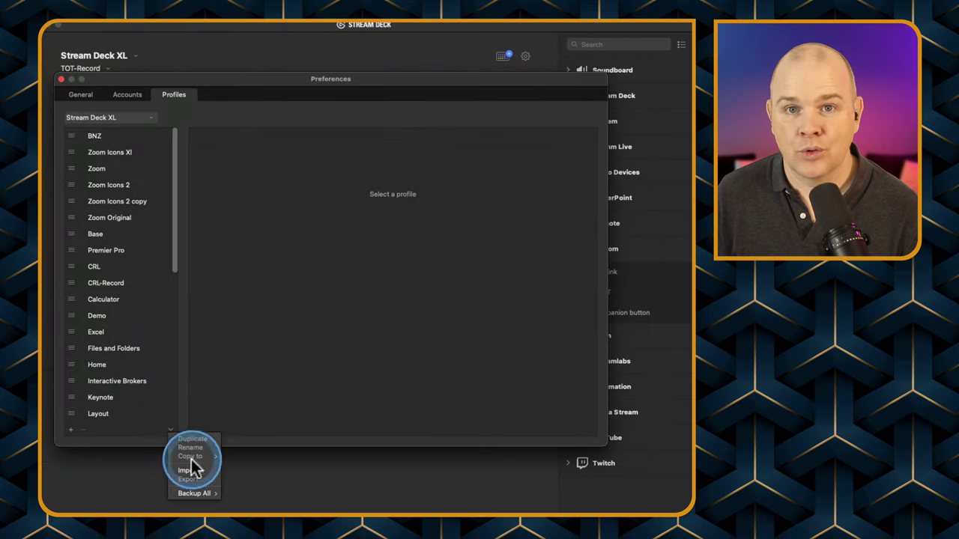
left_click(60, 79)
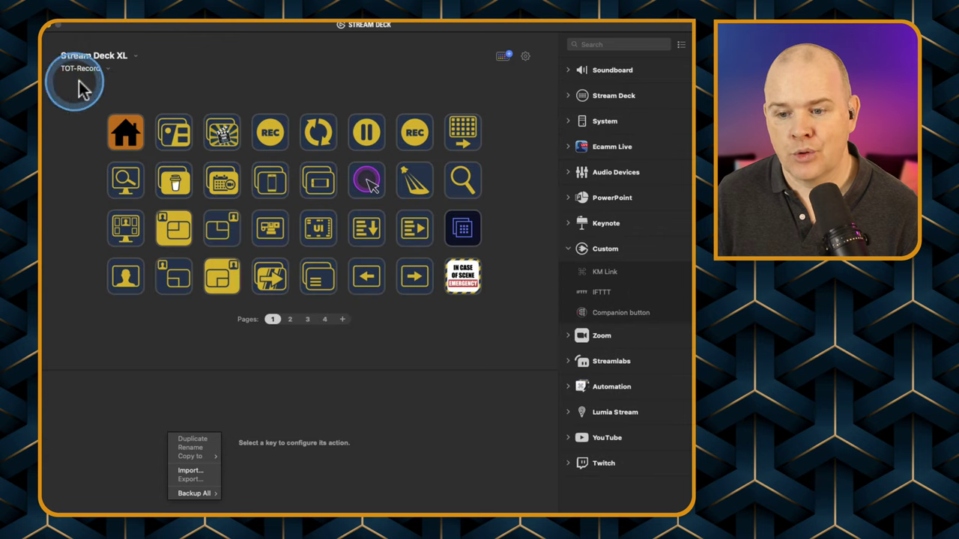